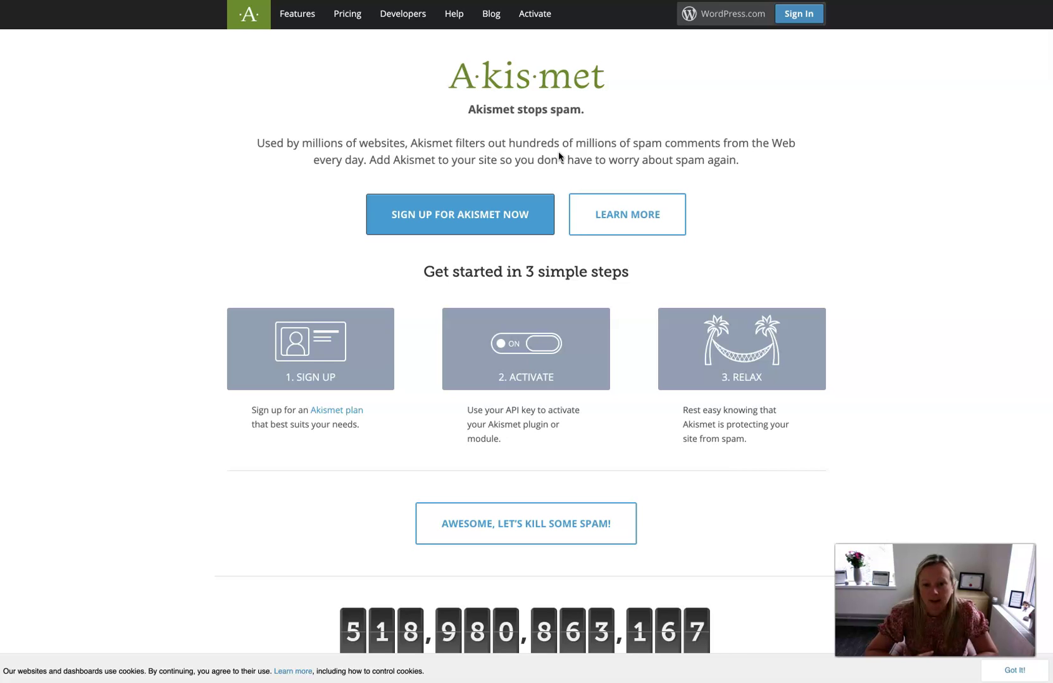
# - Review the Akismet home page and read through the Why Akismet sections on its Features page
pyautogui.scroll(-6, 558, 155)
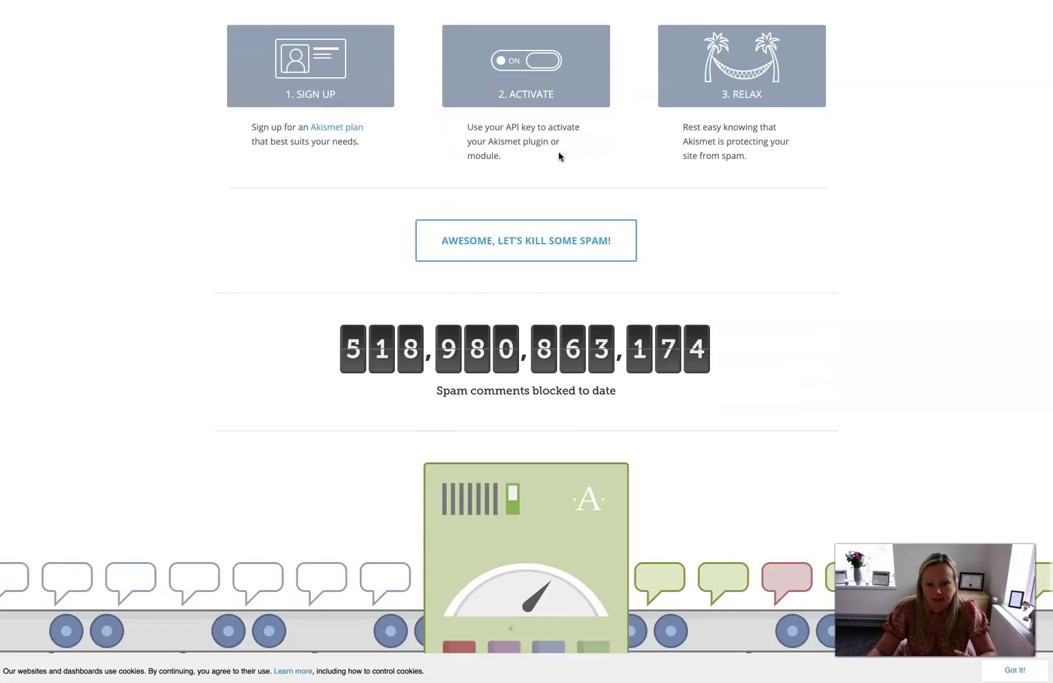
pyautogui.scroll(6, 558, 221)
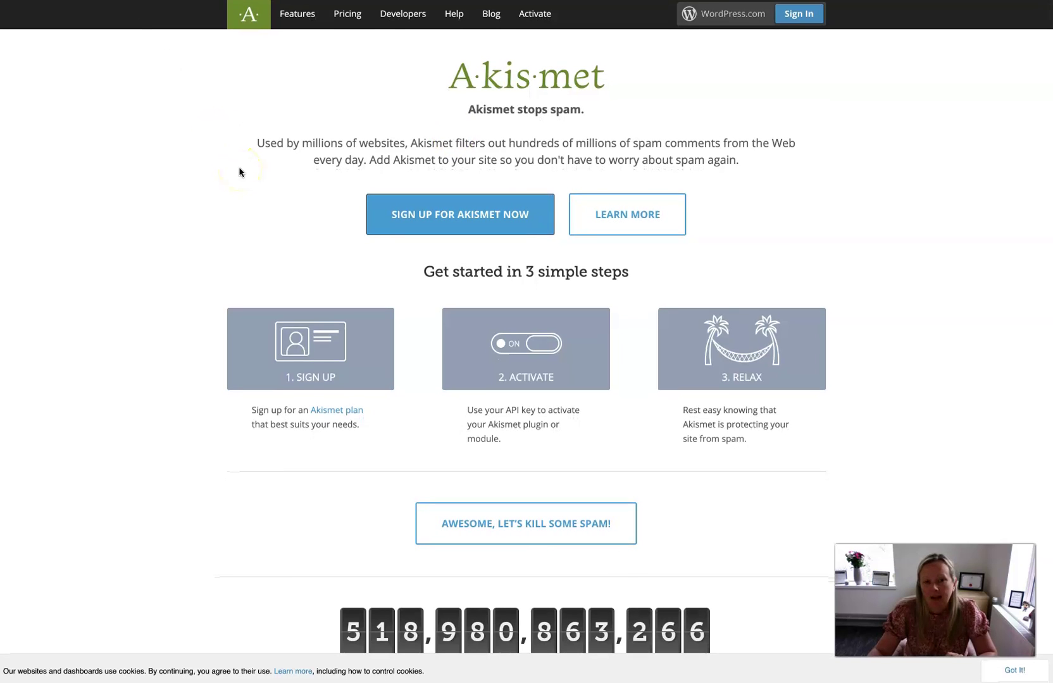
pyautogui.click(301, 18)
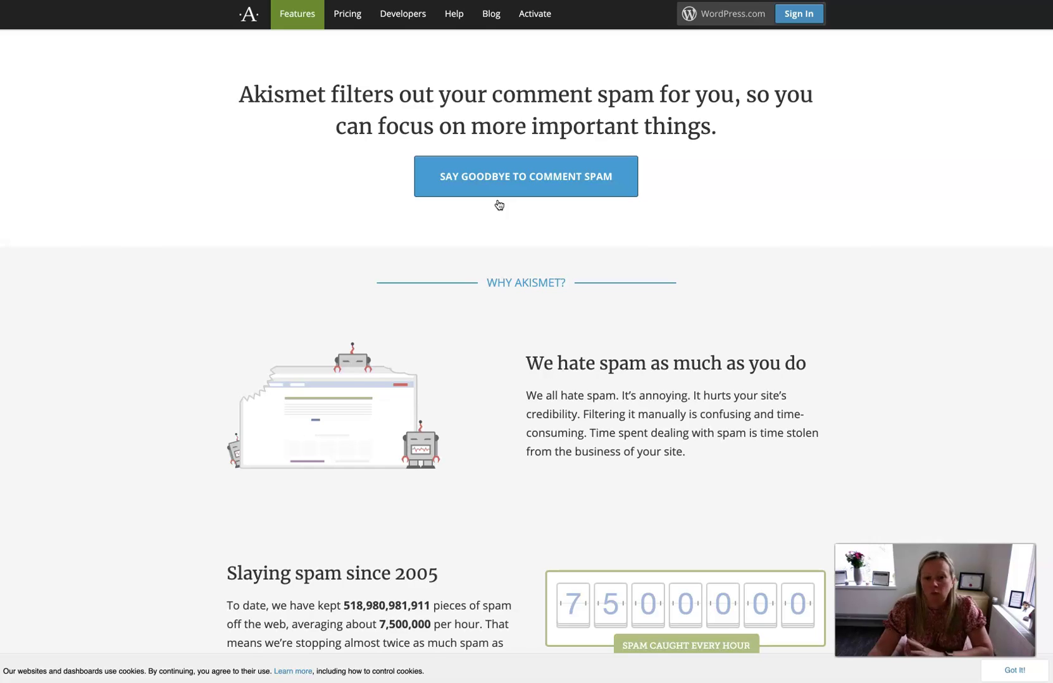
pyautogui.scroll(-1, 497, 205)
pyautogui.click(494, 206)
pyautogui.scroll(-3, 476, 242)
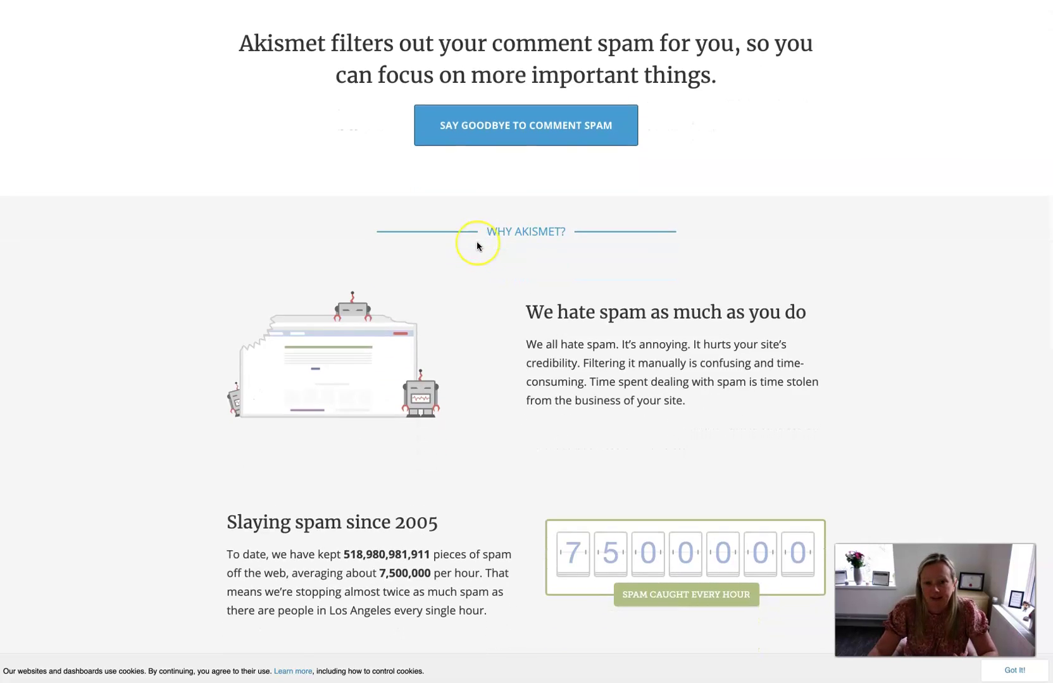
pyautogui.scroll(-6, 497, 250)
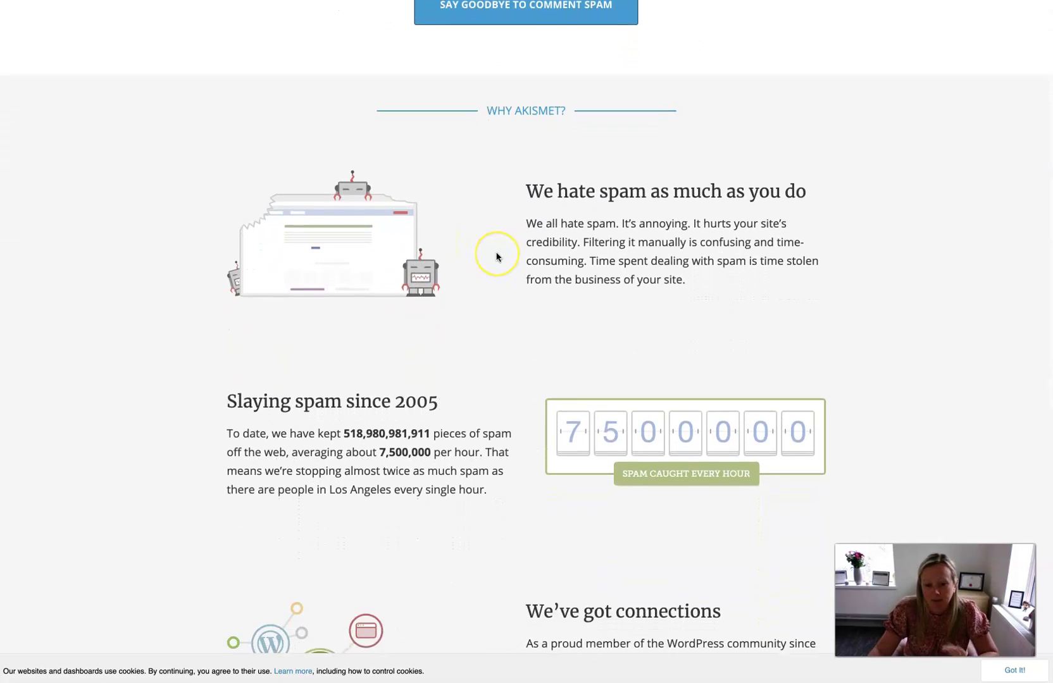
pyautogui.scroll(-3, 496, 256)
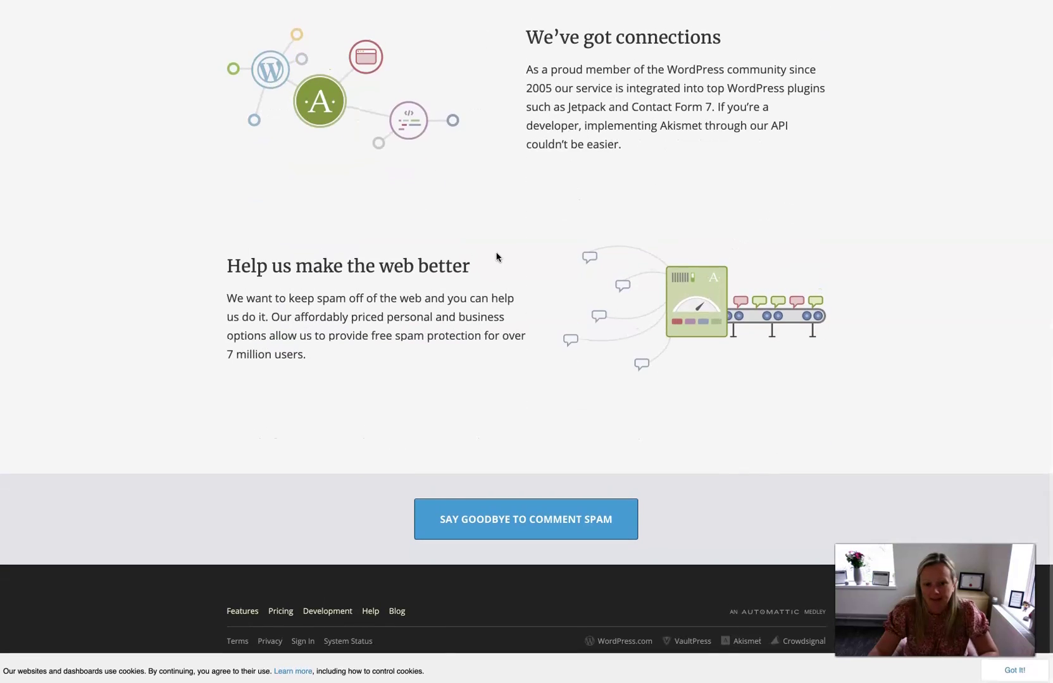
pyautogui.scroll(5, 548, 367)
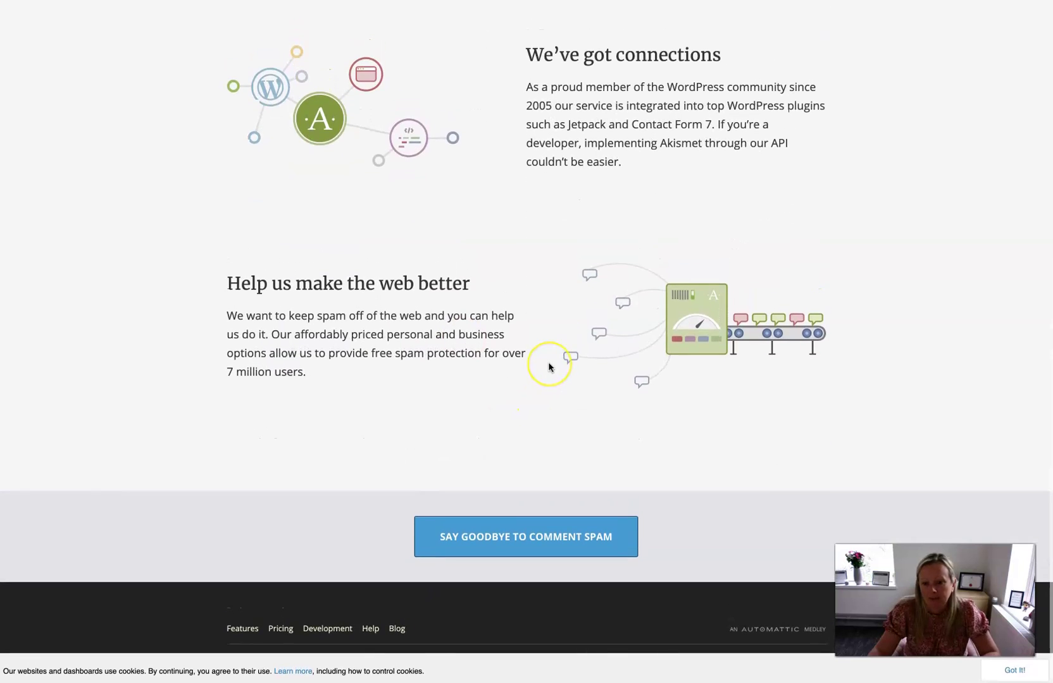
pyautogui.scroll(7, 548, 367)
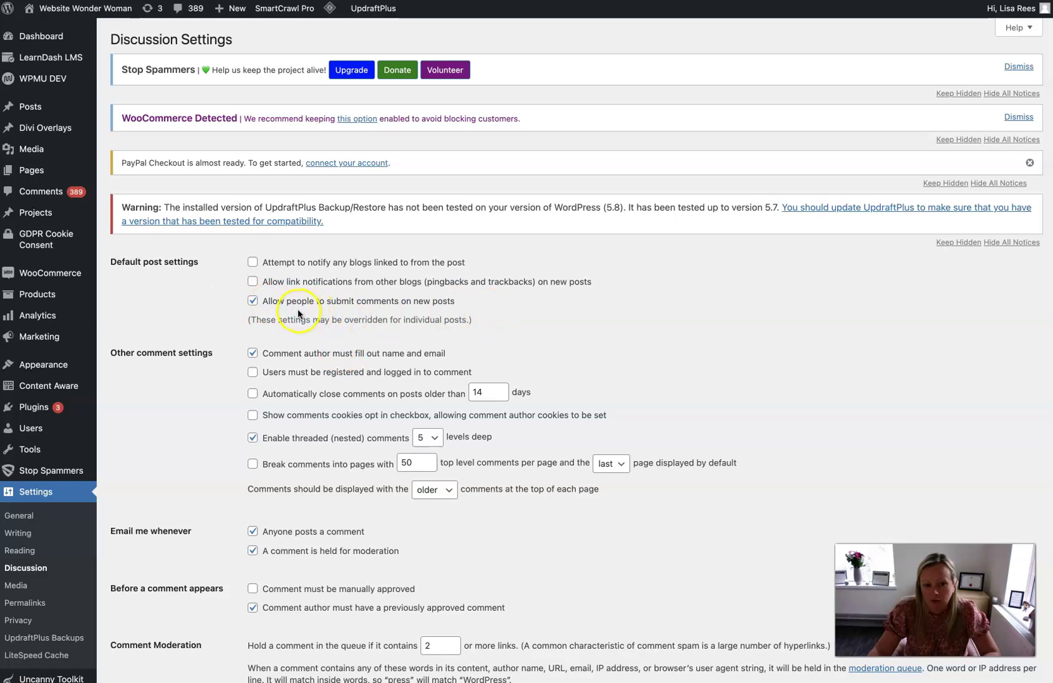
# - Disallow comment submissions on new posts in the default post settings of Discussion Settings
pyautogui.click(254, 301)
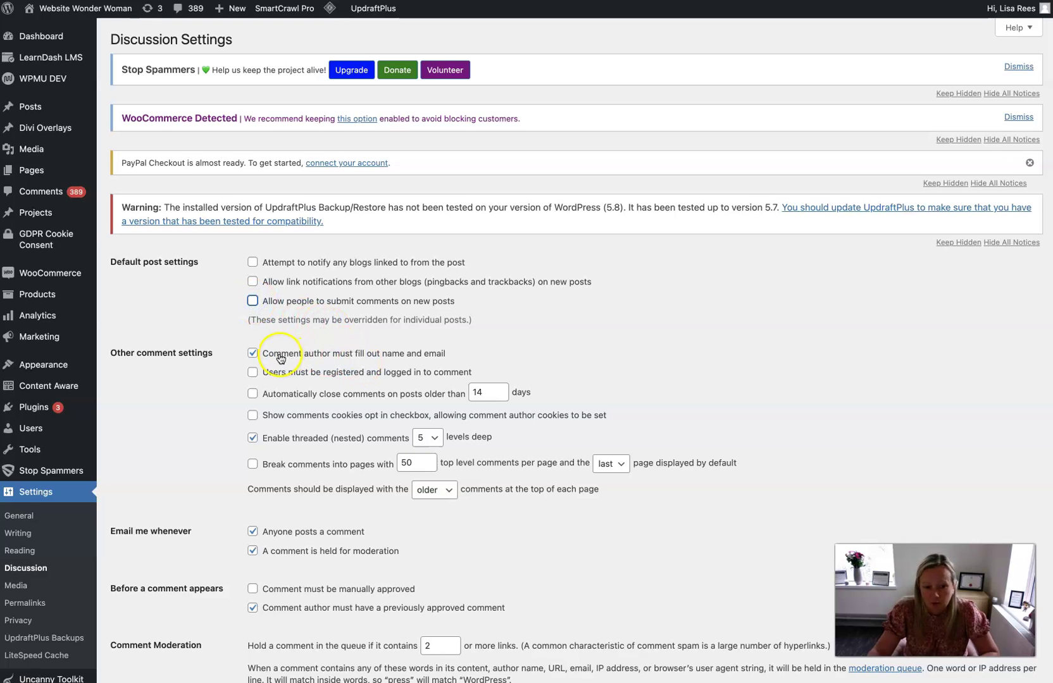
pyautogui.click(380, 378)
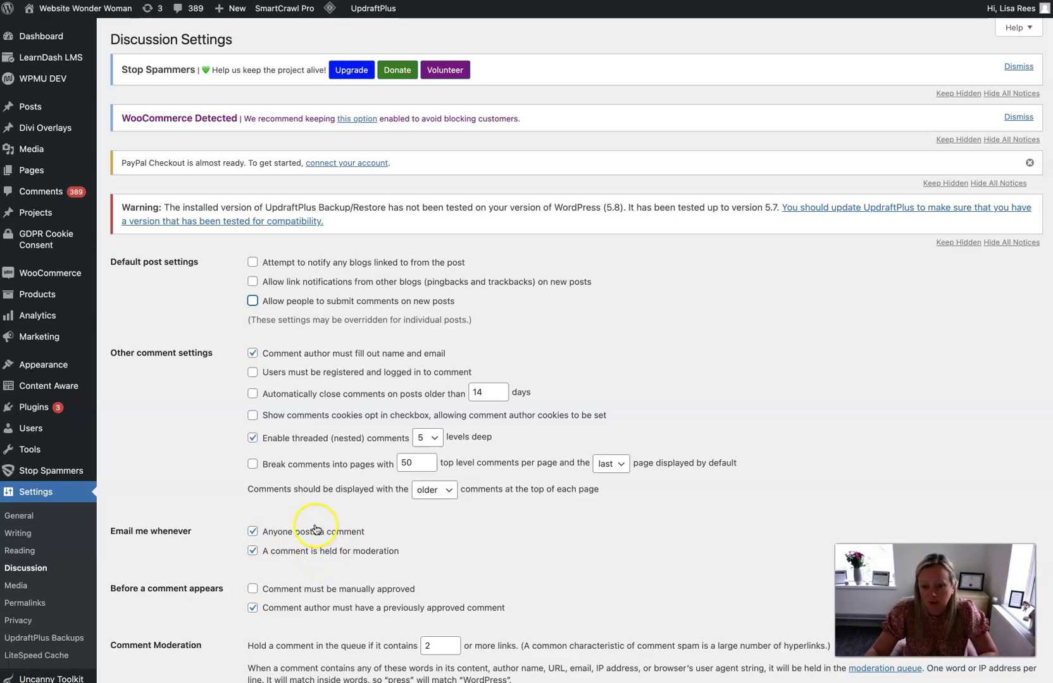
# - Set Comment Moderation to hold comments containing 0 or more links, and save the discussion settings
pyautogui.scroll(-1, 281, 559)
pyautogui.scroll(-3, 281, 559)
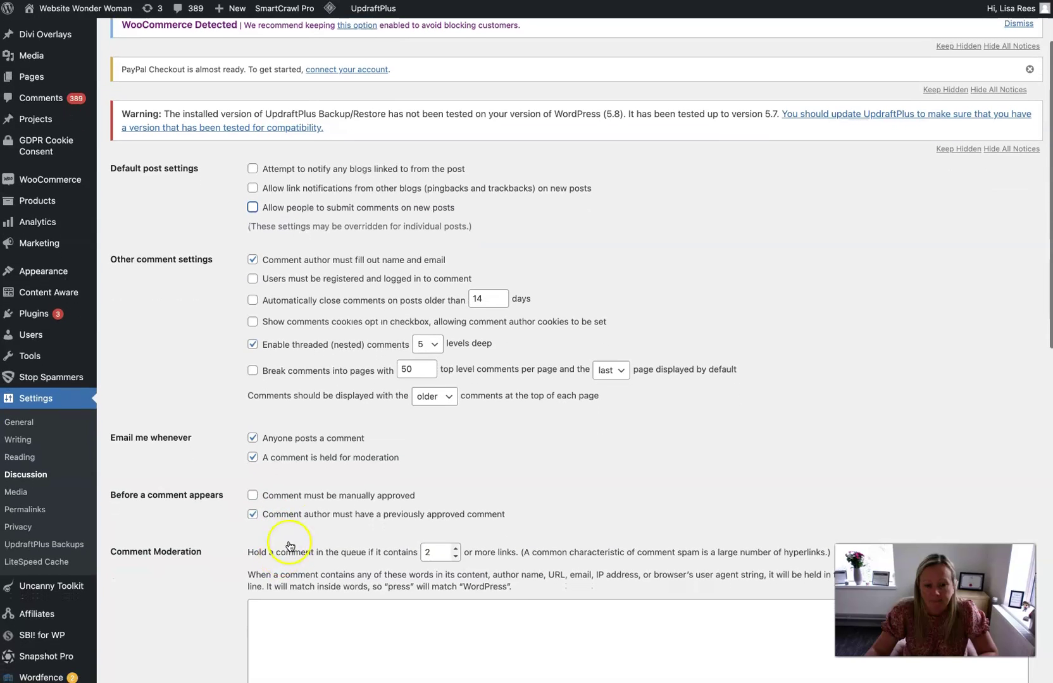
pyautogui.scroll(-3, 385, 516)
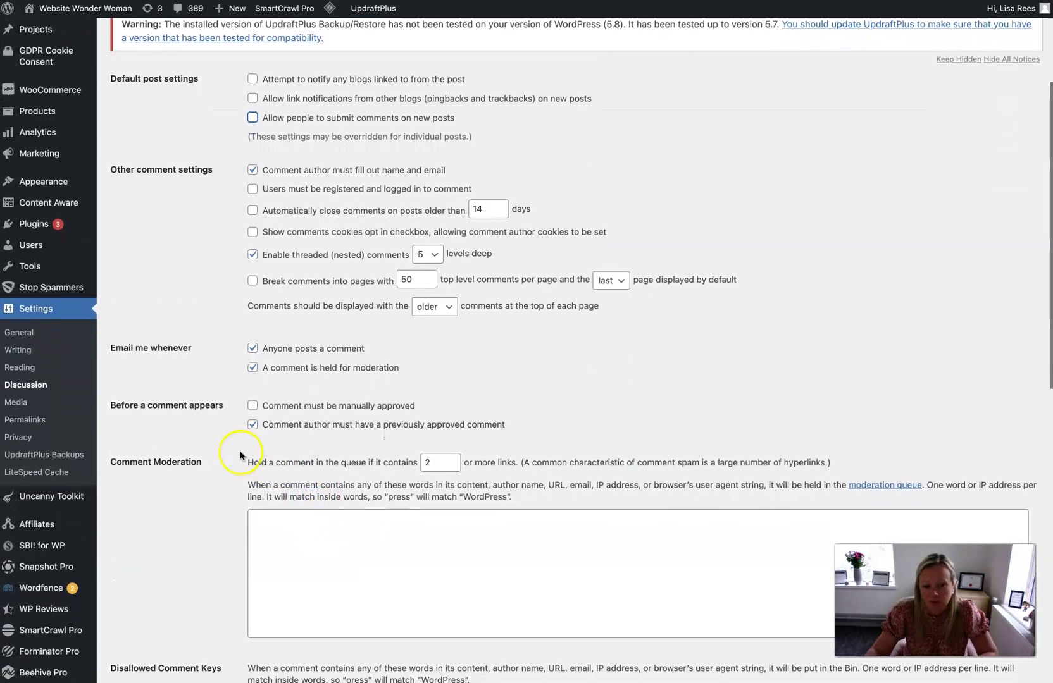
pyautogui.click(455, 465)
pyautogui.click(455, 464)
pyautogui.click(645, 434)
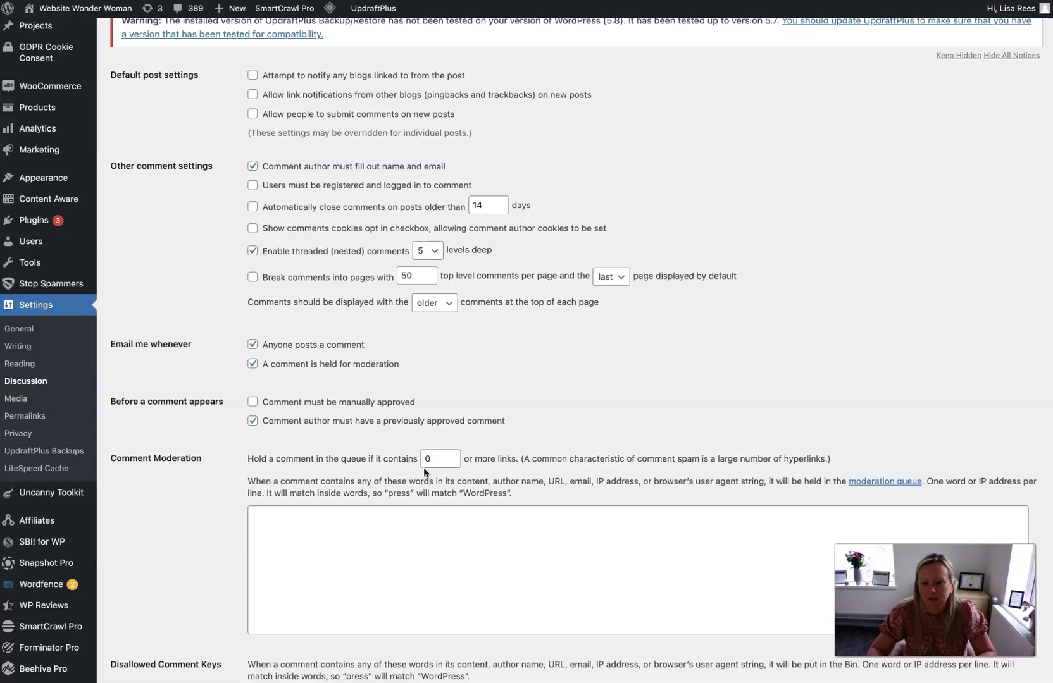
pyautogui.scroll(-5, 539, 480)
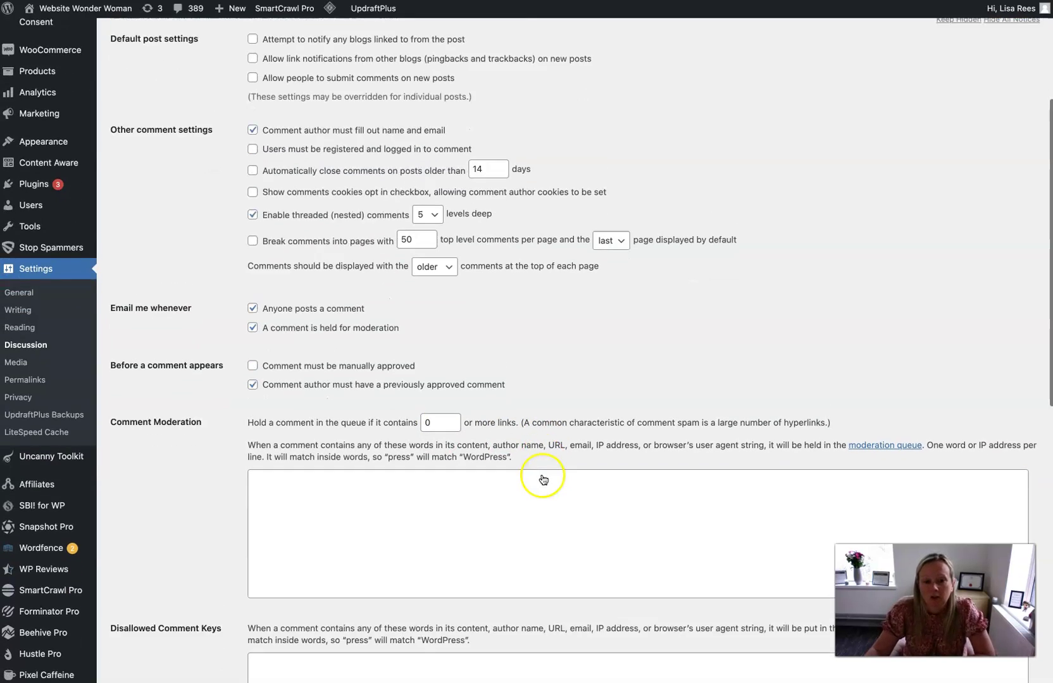
pyautogui.scroll(-10, 379, 359)
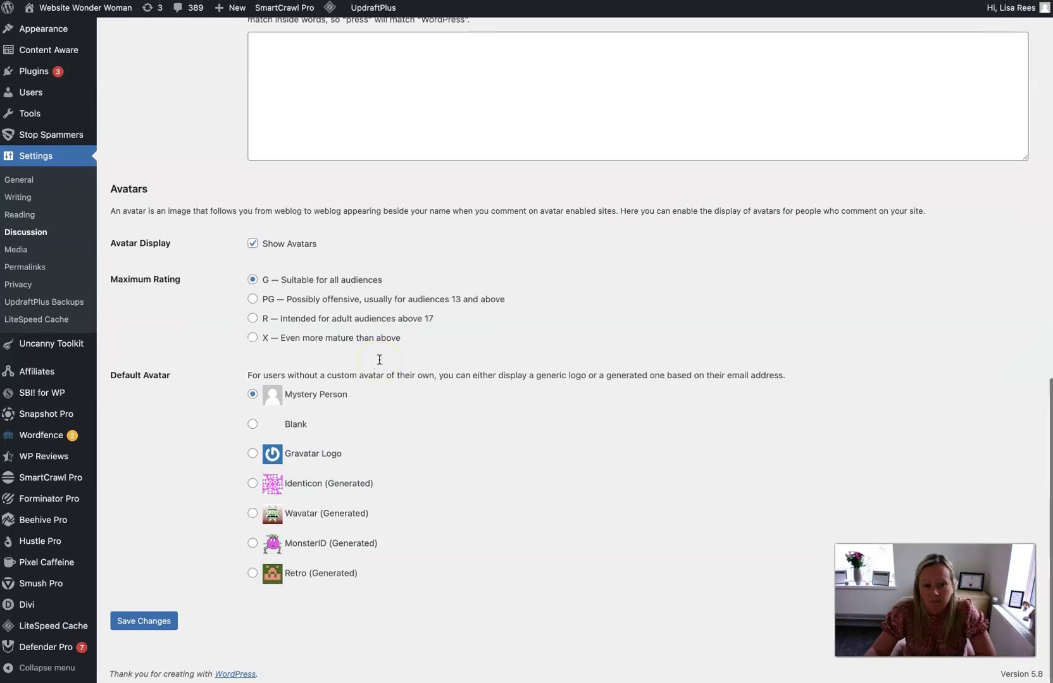
pyautogui.click(141, 620)
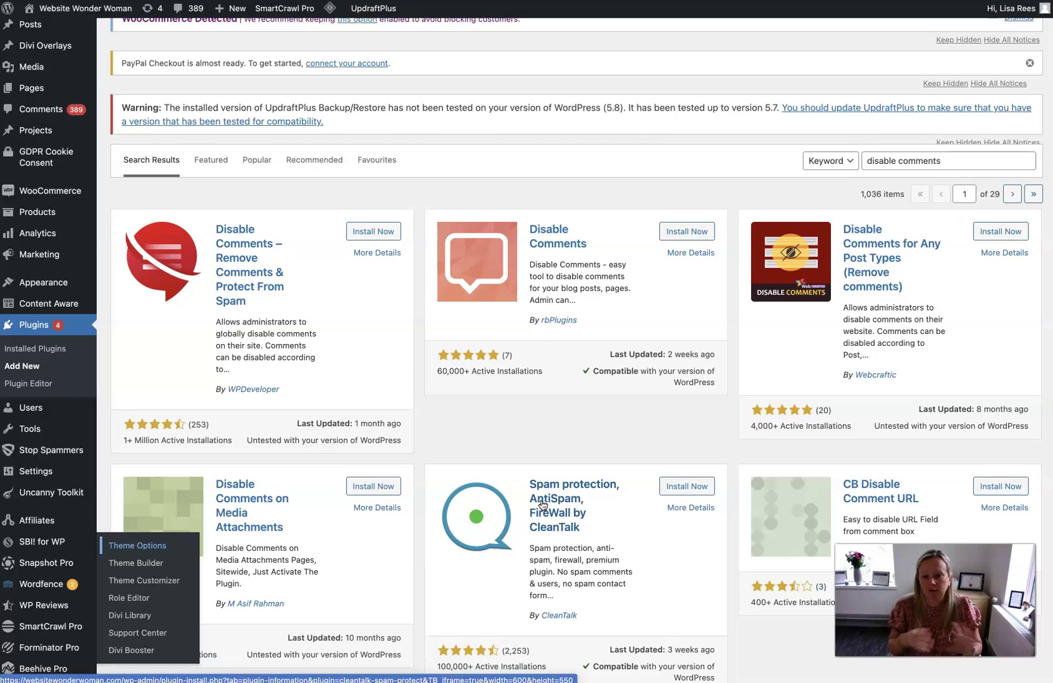
# - Open the layout settings in the Divi Theme Options
pyautogui.click(137, 545)
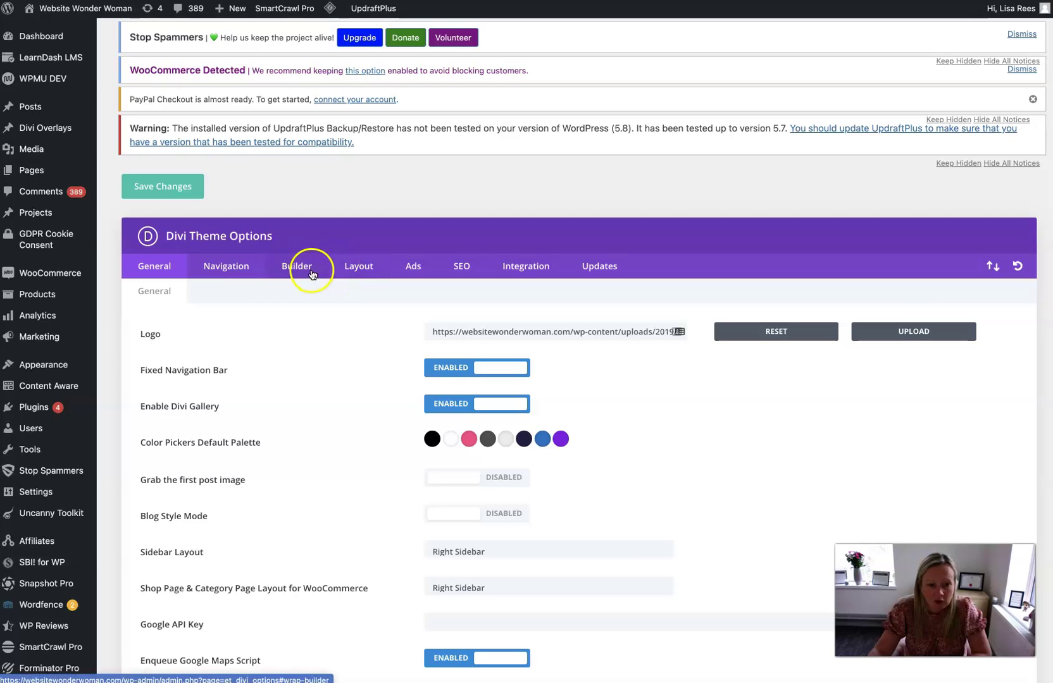
pyautogui.click(365, 269)
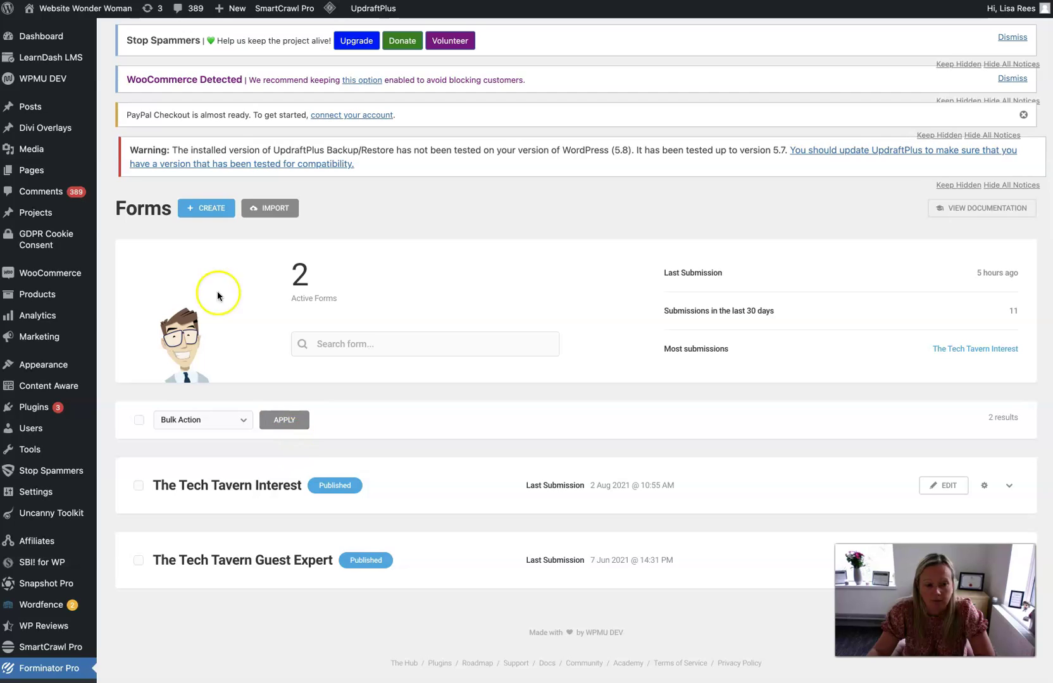
# - Enable Honeypot protection in the Behaviour settings of the Forminator form The Tech Tavern Guest Expert
pyautogui.scroll(-5, 218, 364)
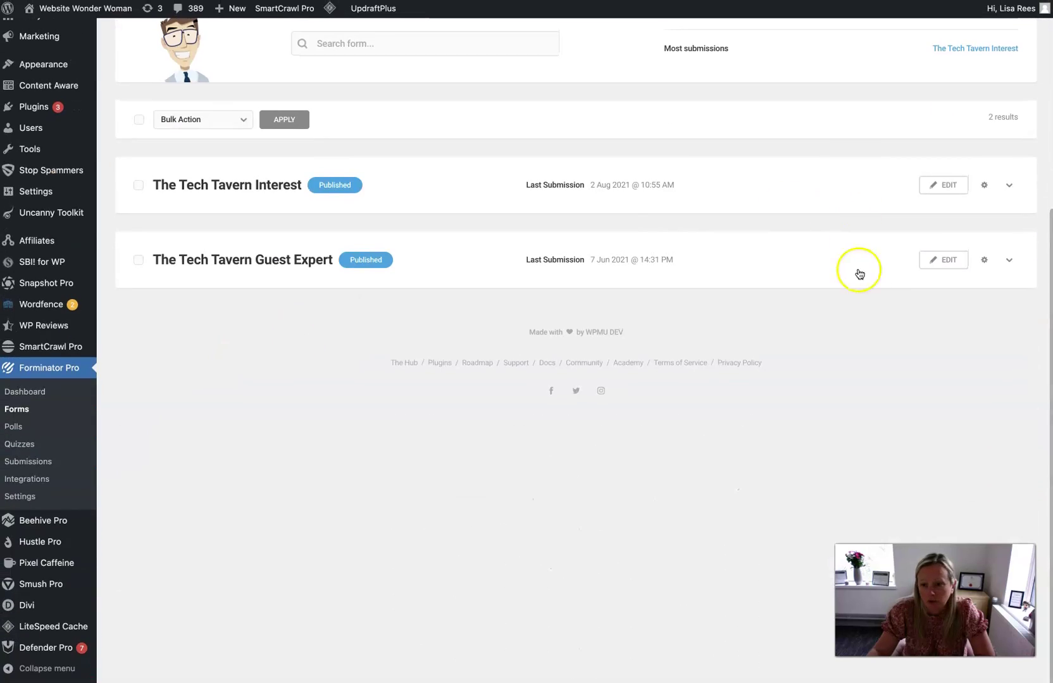
pyautogui.click(947, 263)
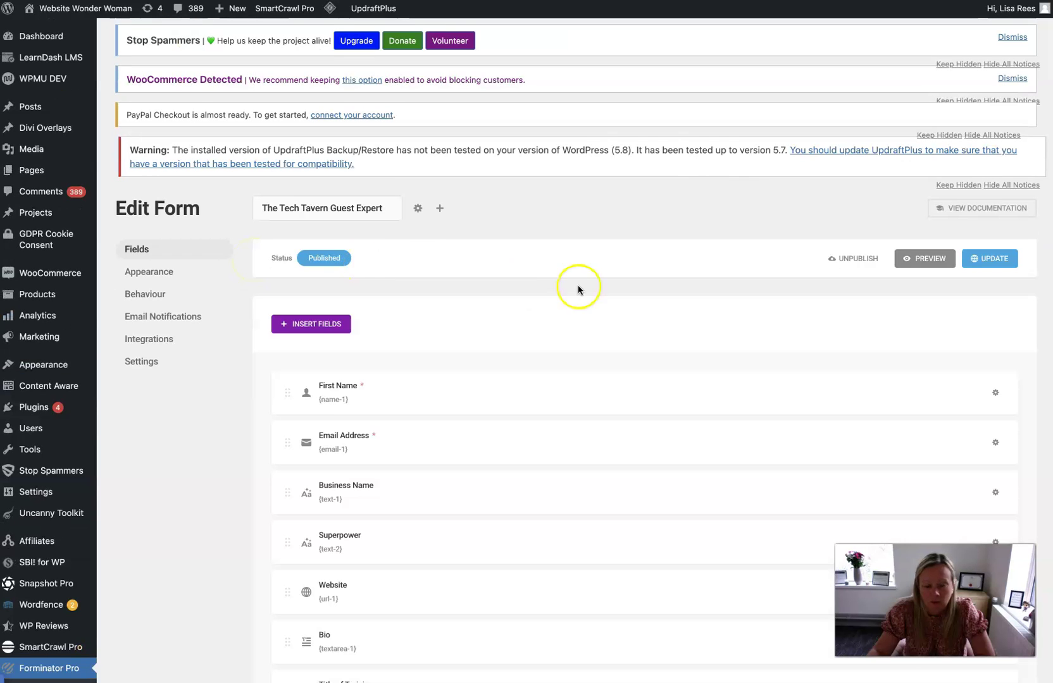
pyautogui.click(152, 294)
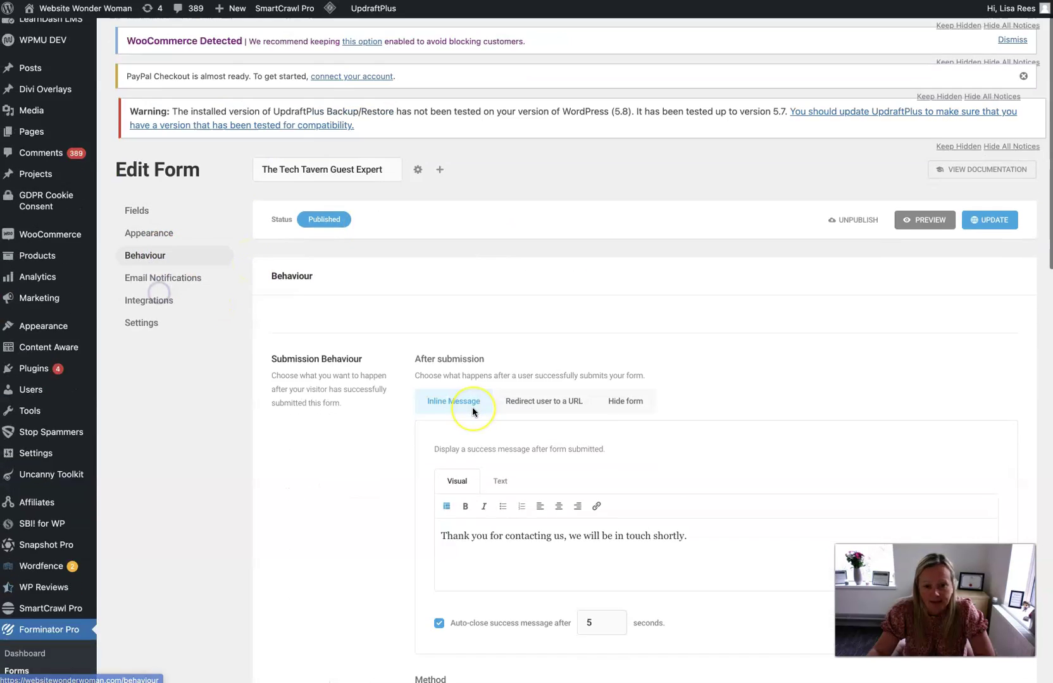
pyautogui.scroll(-15, 472, 407)
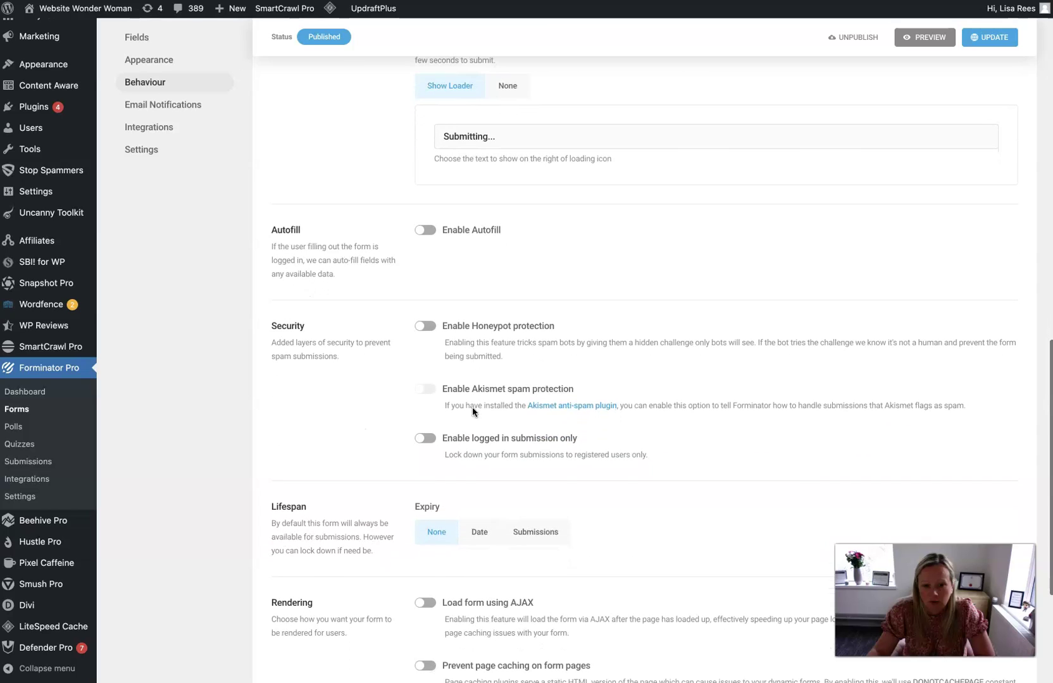
pyautogui.click(424, 326)
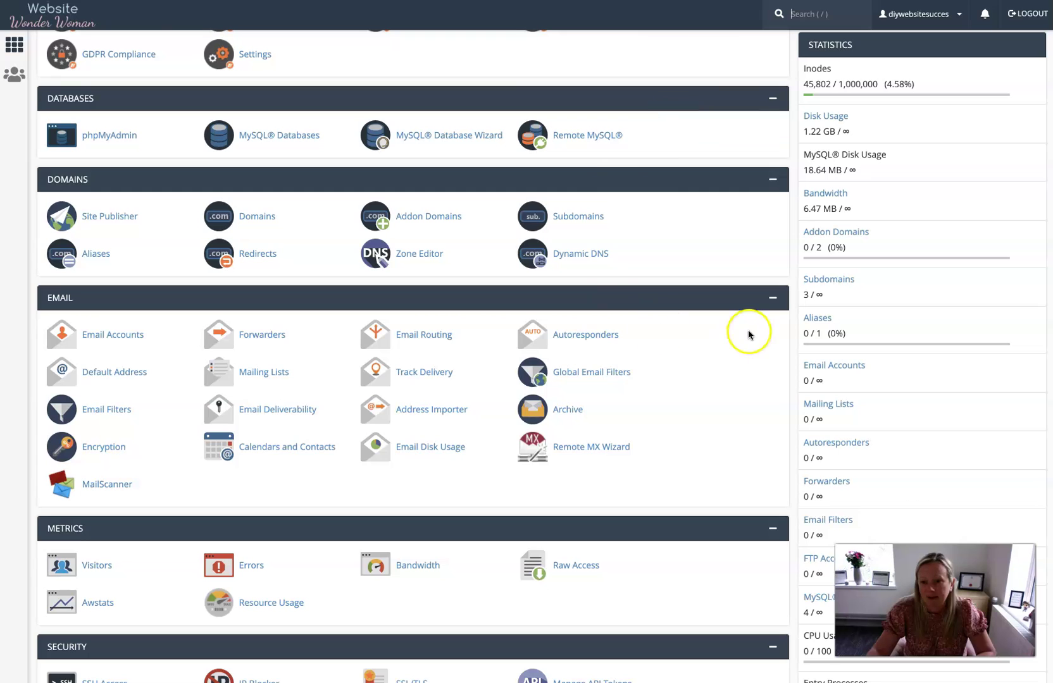
# - Open MailScanner in the hosting control panel, set High Scoring Spam to Delete for all domains, and apply the change
pyautogui.scroll(-2, 547, 346)
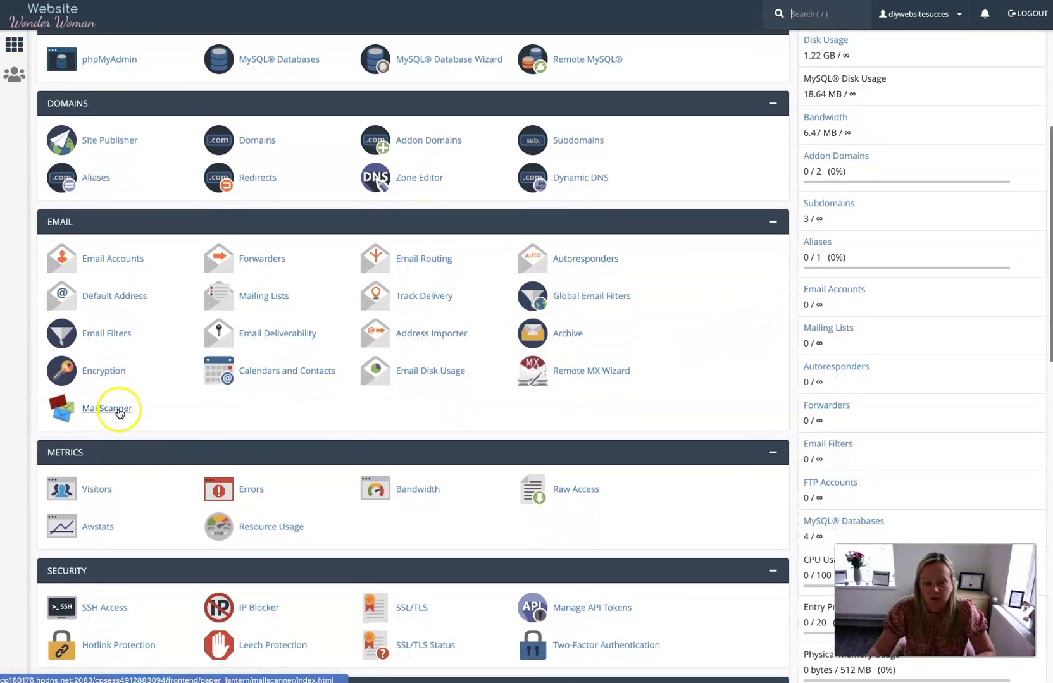
pyautogui.click(118, 410)
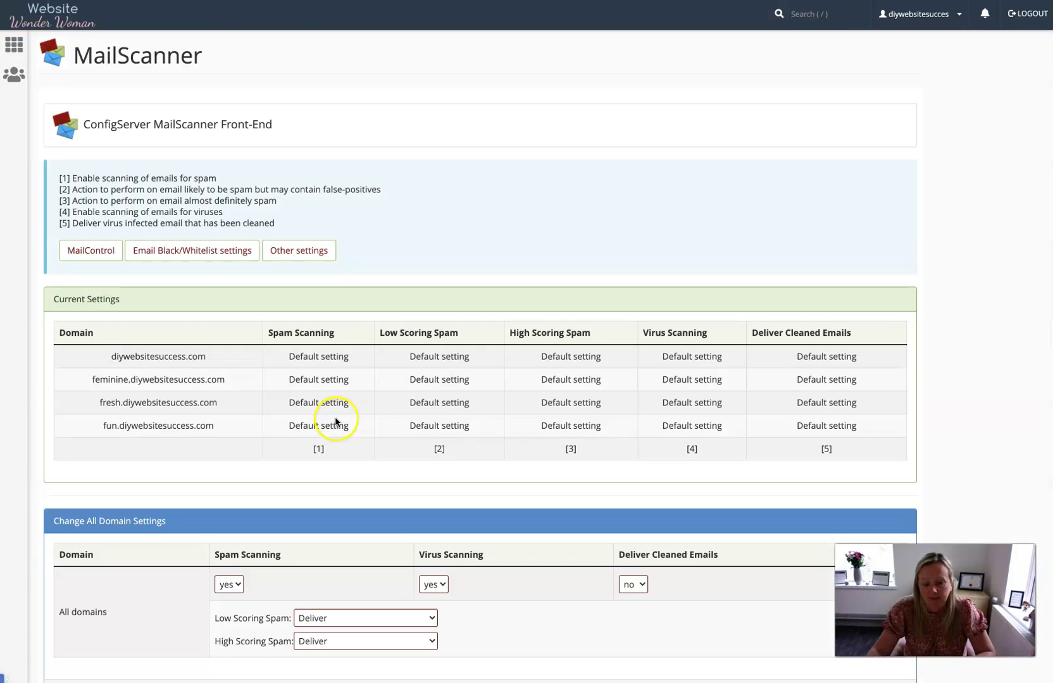
pyautogui.scroll(-3, 335, 422)
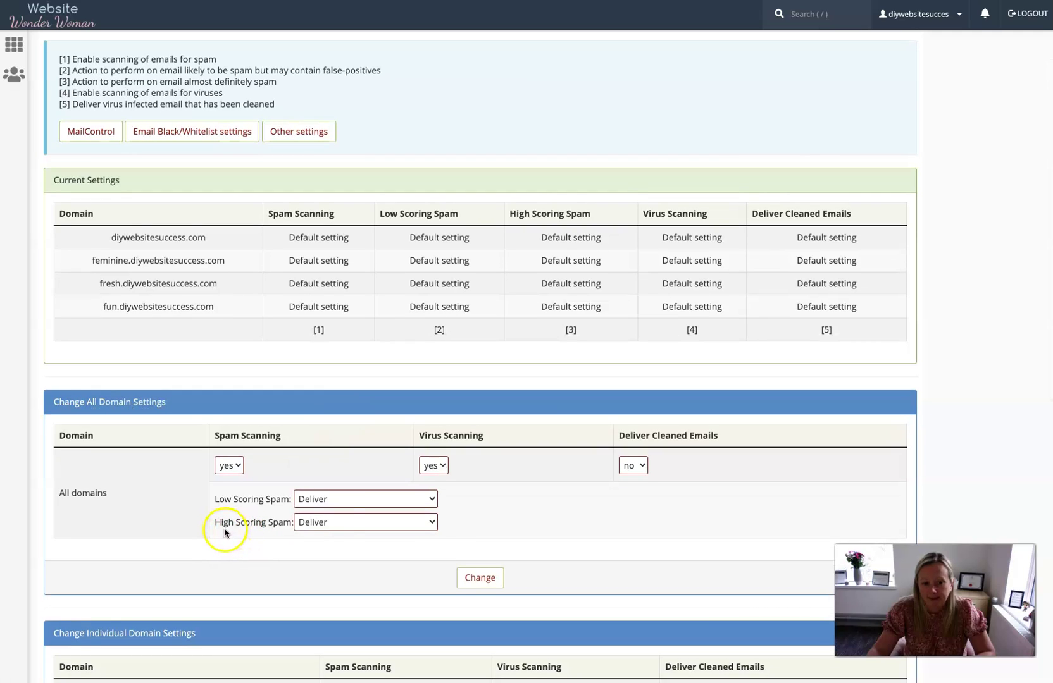
pyautogui.click(333, 526)
pyautogui.click(335, 535)
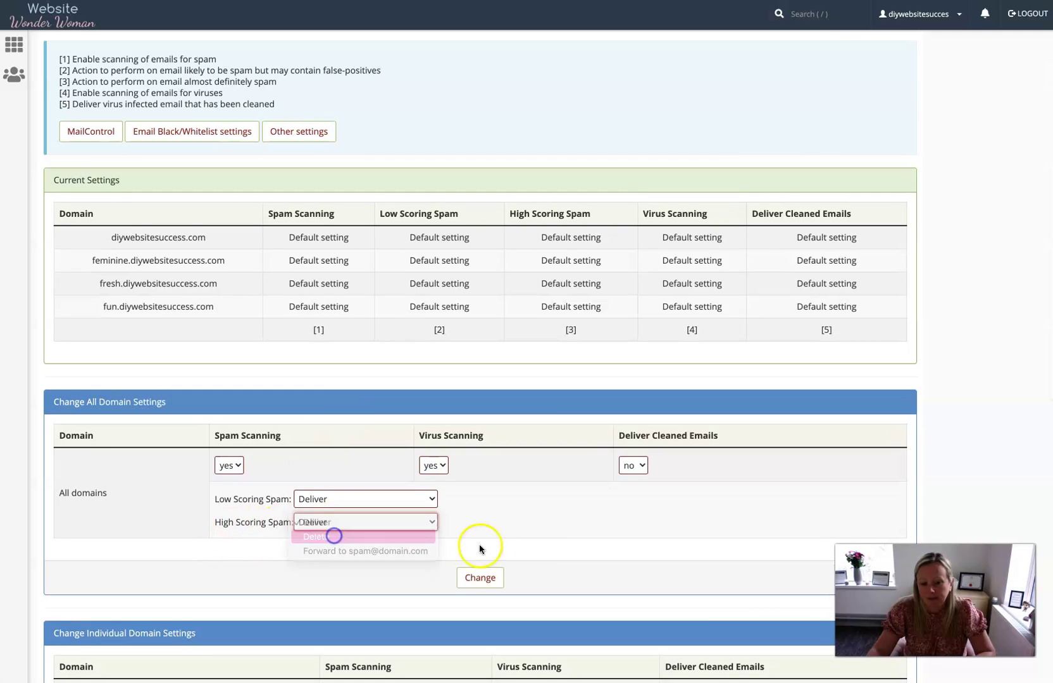
pyautogui.click(516, 522)
pyautogui.click(479, 577)
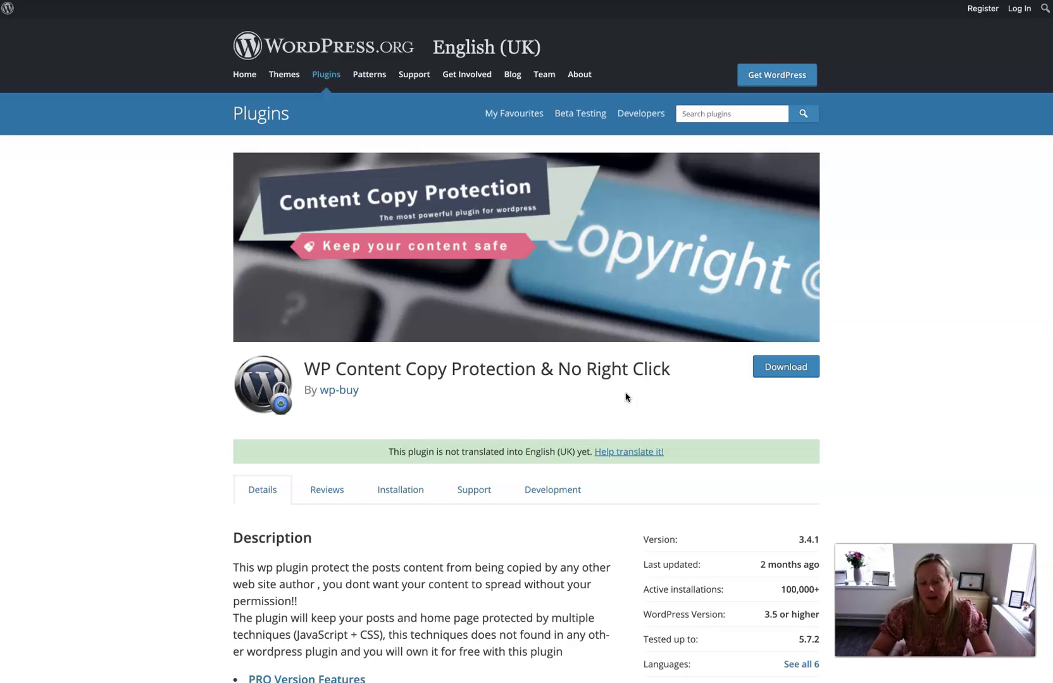
pyautogui.click(623, 366)
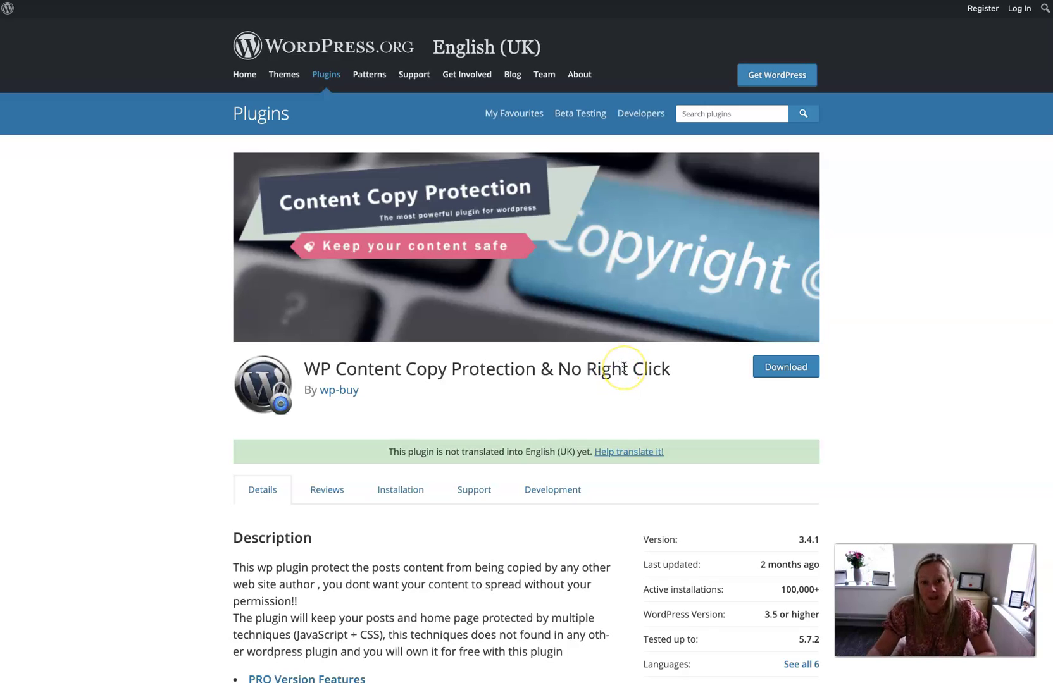
pyautogui.click(597, 394)
pyautogui.scroll(-1, 595, 395)
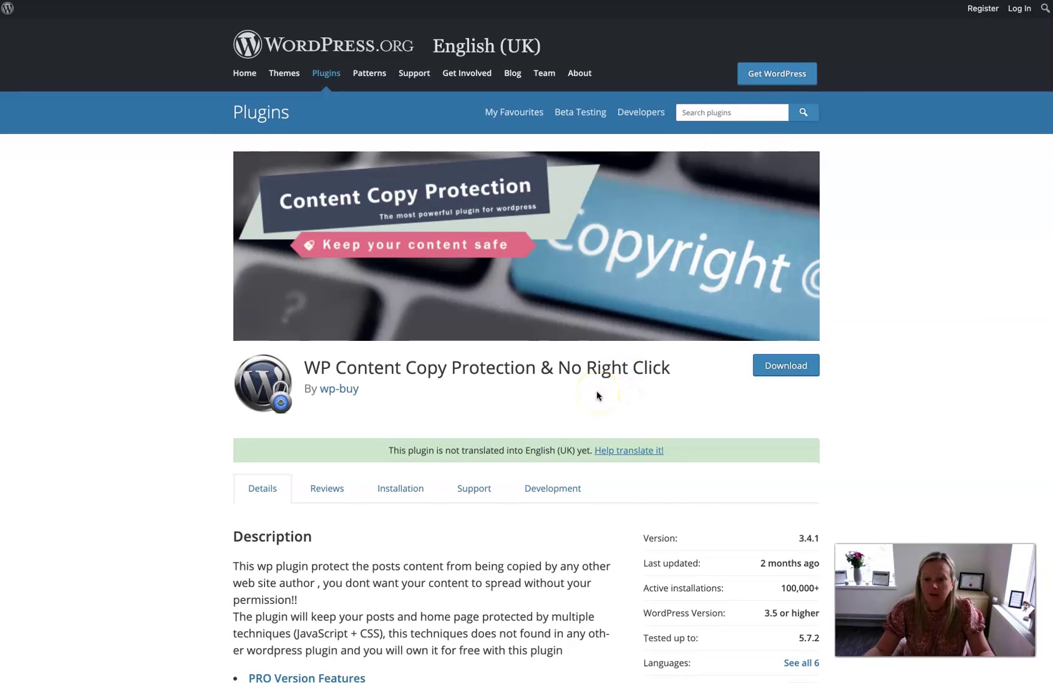
pyautogui.click(598, 441)
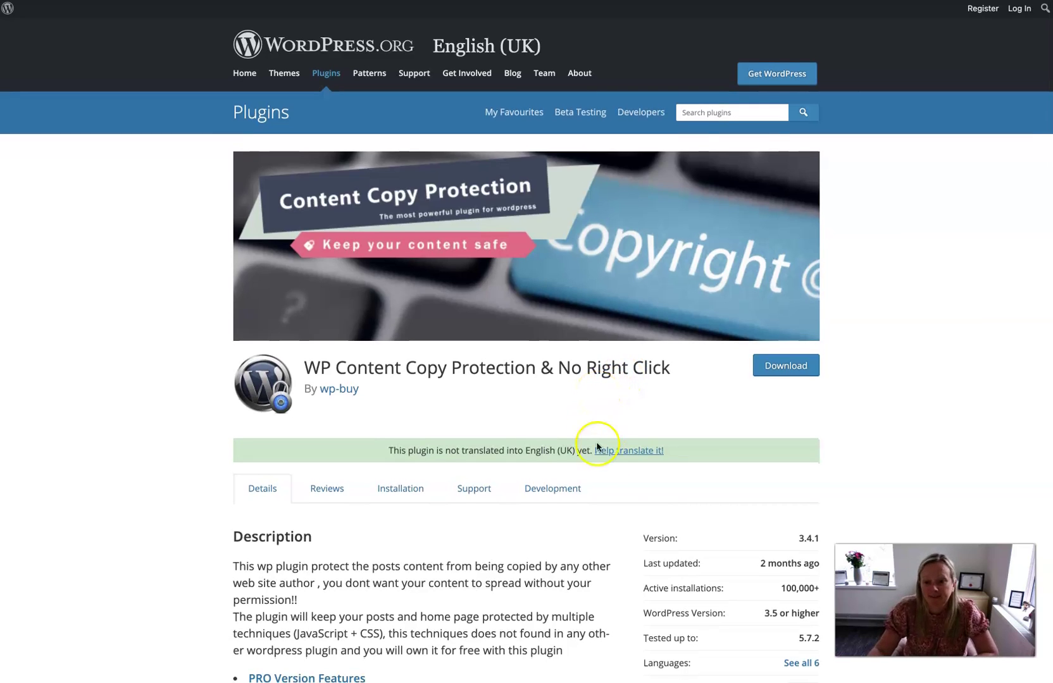